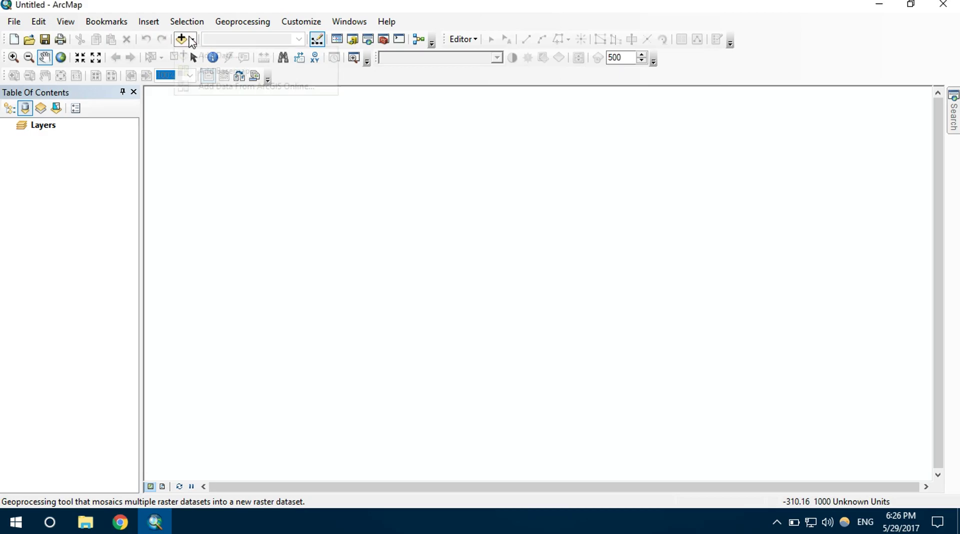
Add the DEM_Nepal tiles n27_e084, n27_e085, n28_e084 and n28_e085 (_1arc_v3.tif) to the map
click(191, 39)
click(201, 51)
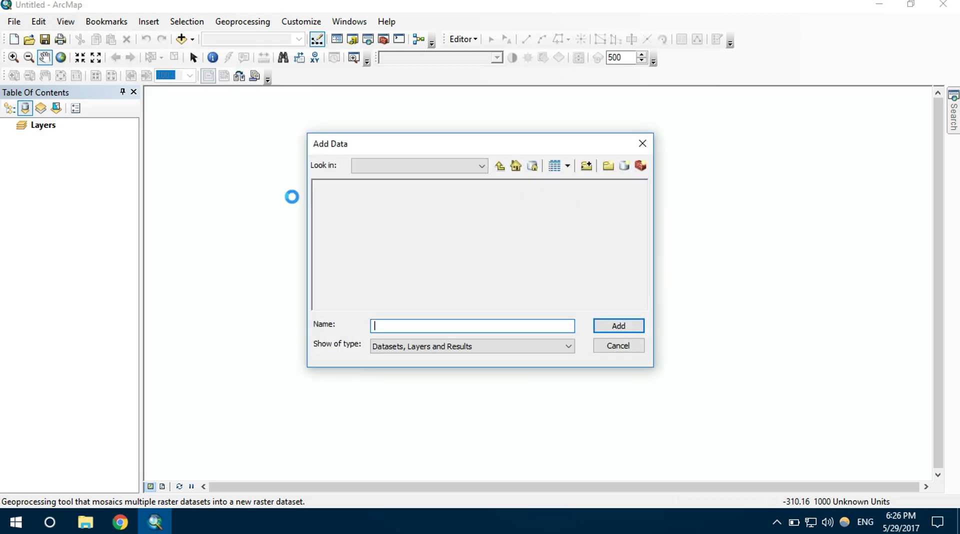
click(381, 259)
click(381, 261)
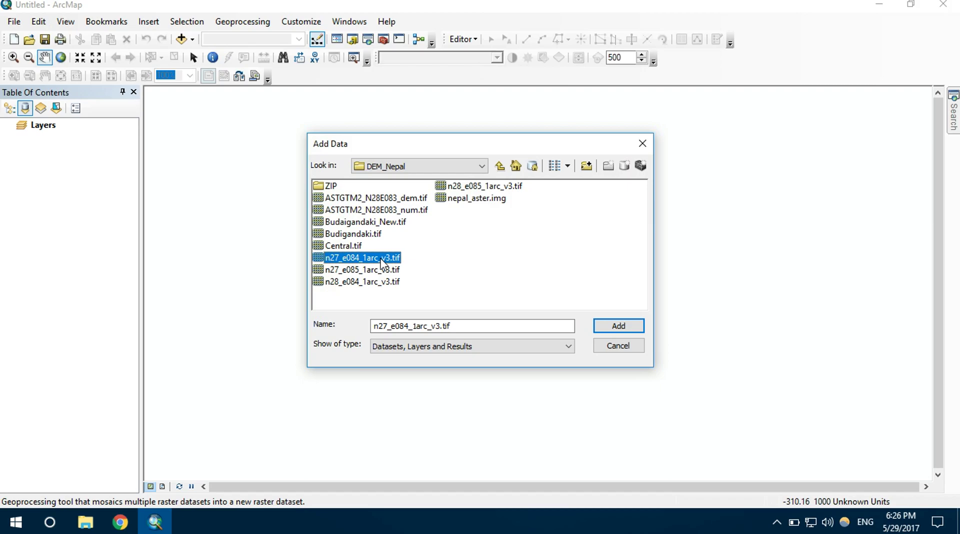
shift+click(382, 271)
shift+click(383, 281)
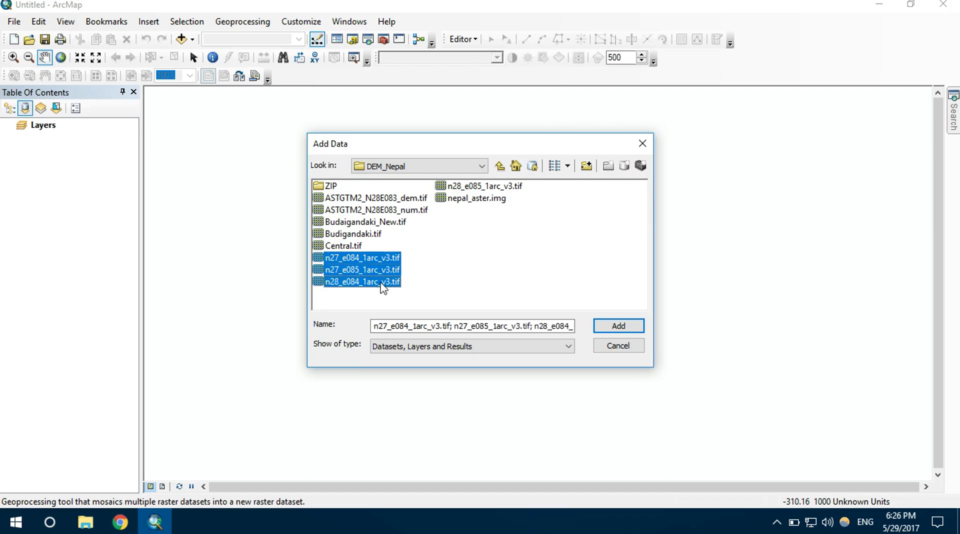
shift+click(463, 187)
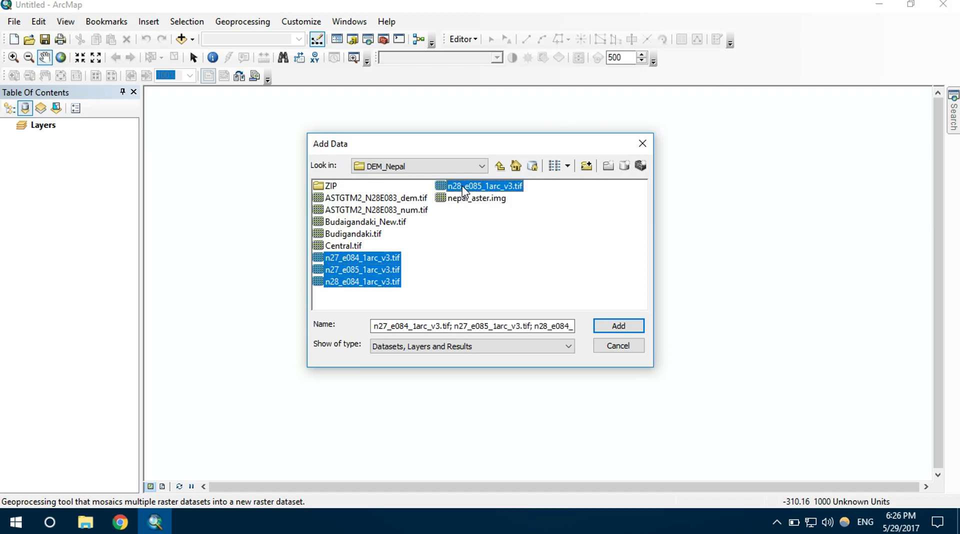
click(617, 325)
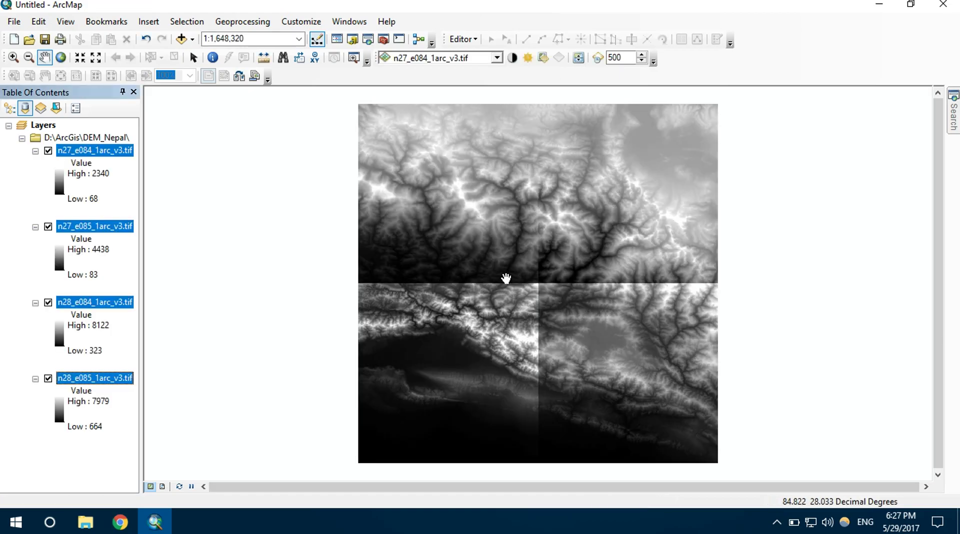
Zoom and pan around the four DEM tiles to inspect their seams
scroll(519, 297, down, 1)
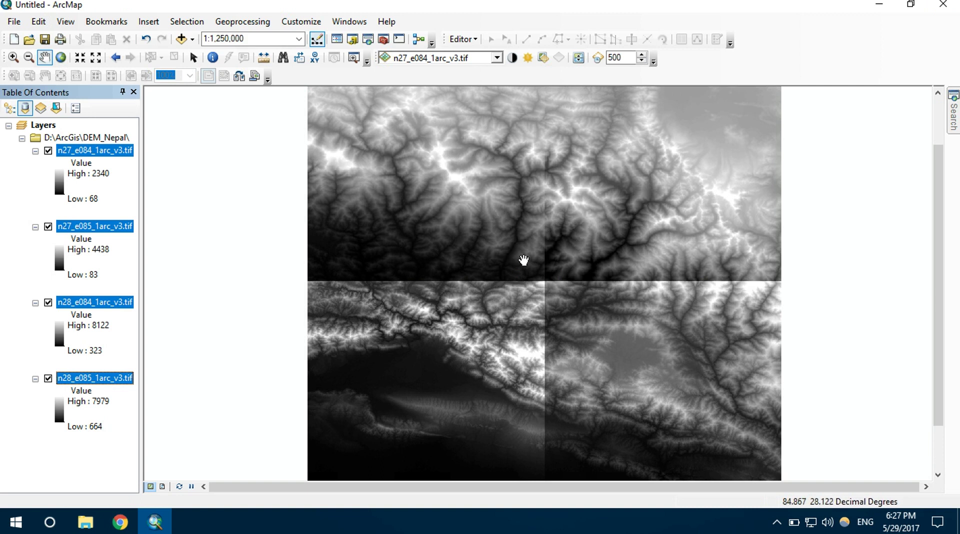
scroll(545, 274, down, 1)
drag(548, 230, 544, 306)
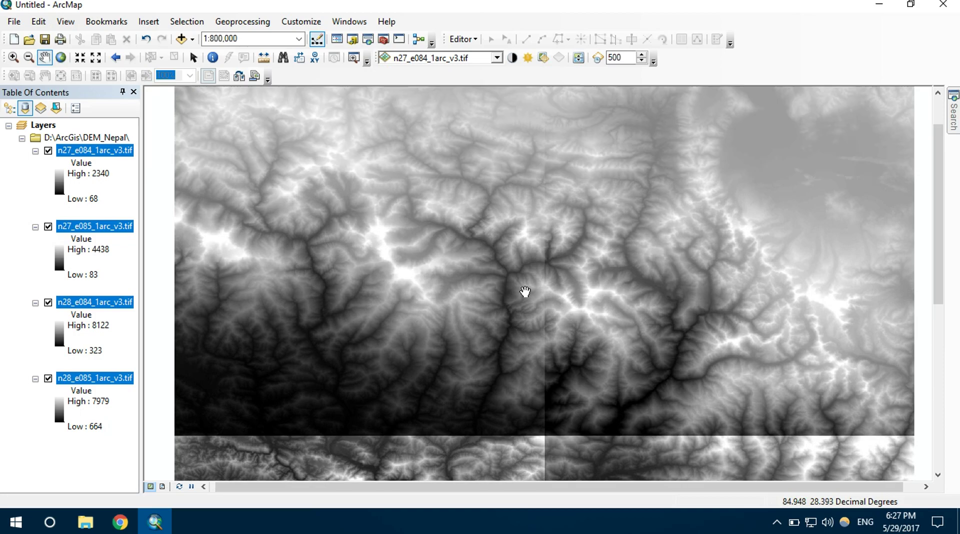
drag(516, 335, 538, 227)
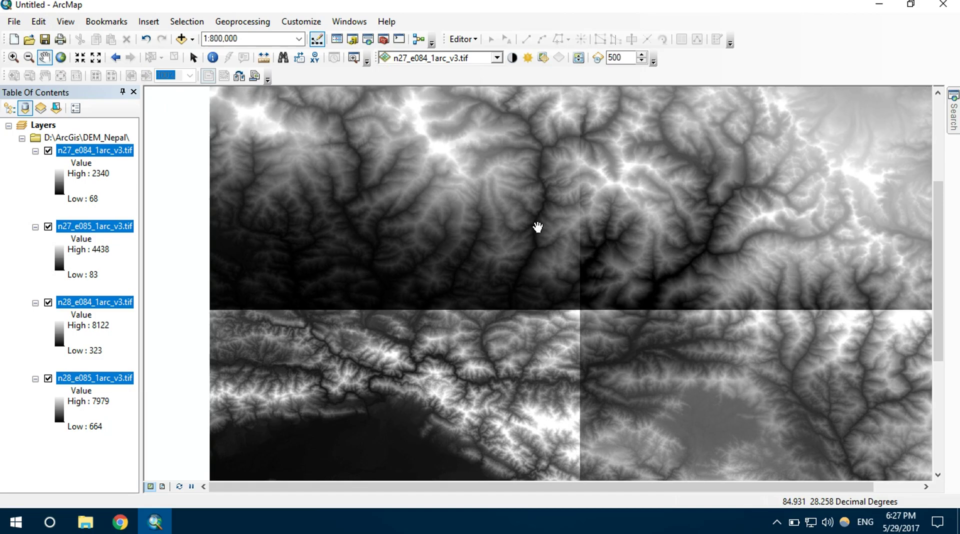
scroll(575, 313, up, 2)
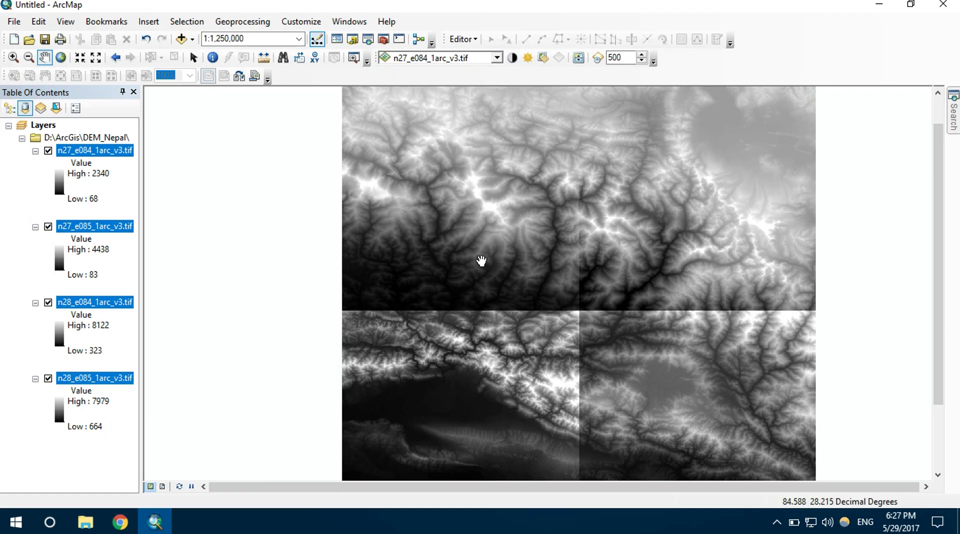
scroll(513, 256, up, 2)
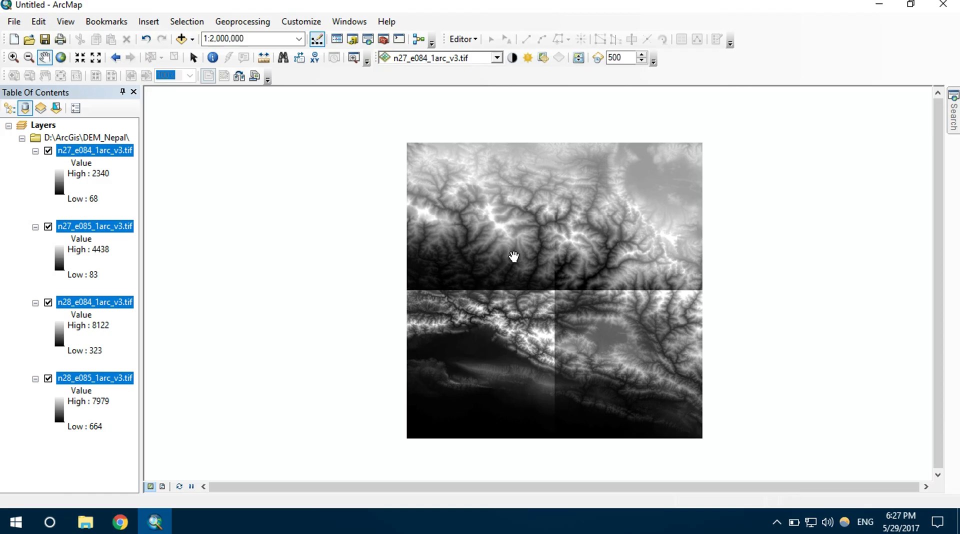
scroll(514, 256, down, 1)
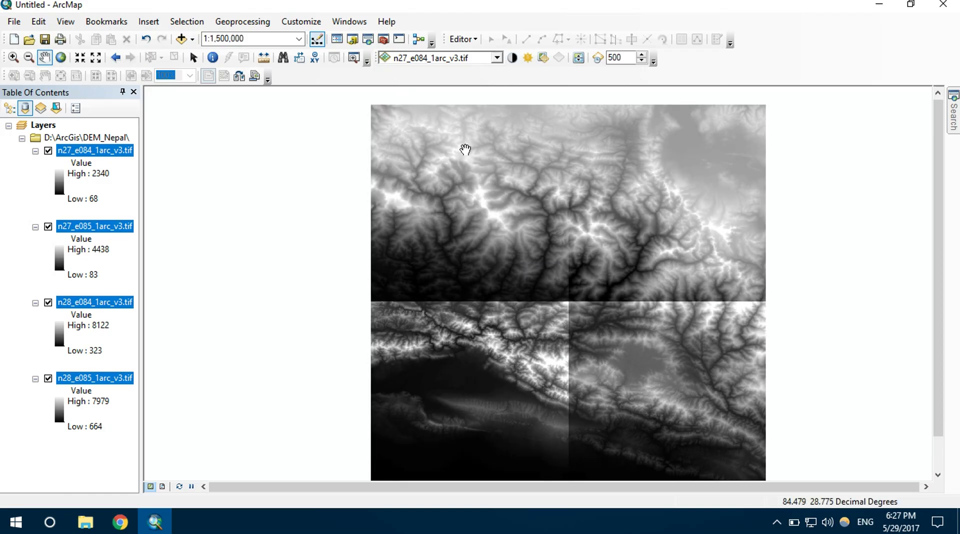
In ArcToolbox, expand Data Management Tools > Raster > Raster Dataset and select Mosaic To New Raster
click(384, 39)
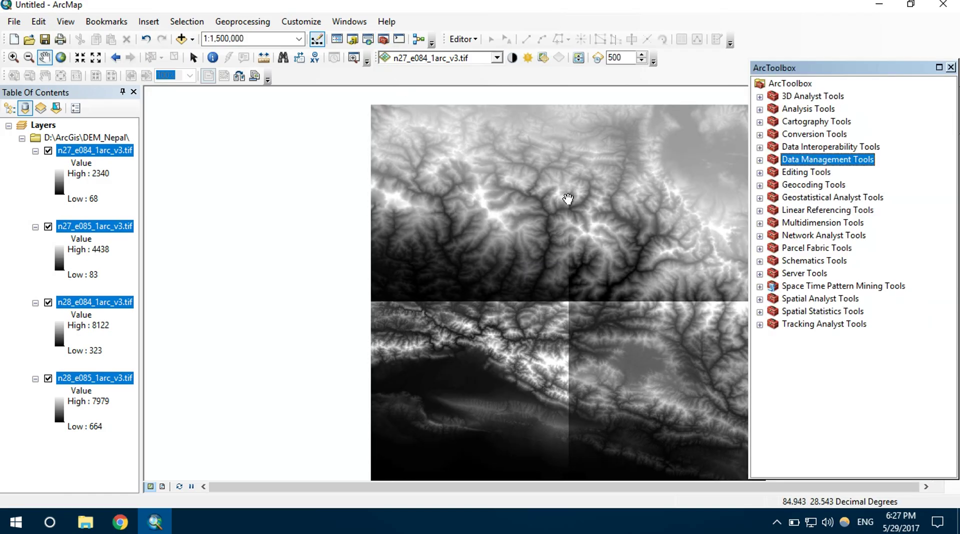
click(760, 160)
scroll(788, 215, down, 3)
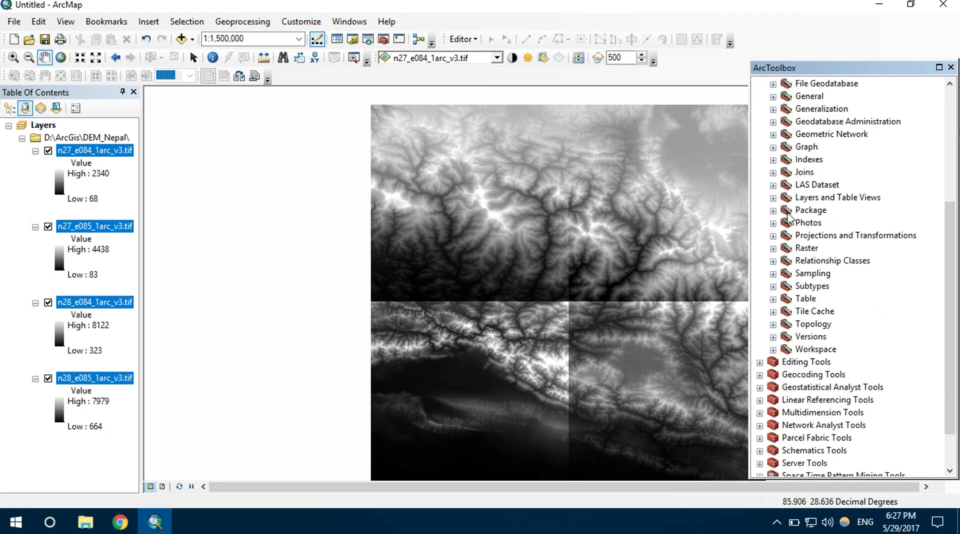
click(773, 248)
scroll(774, 253, down, 1)
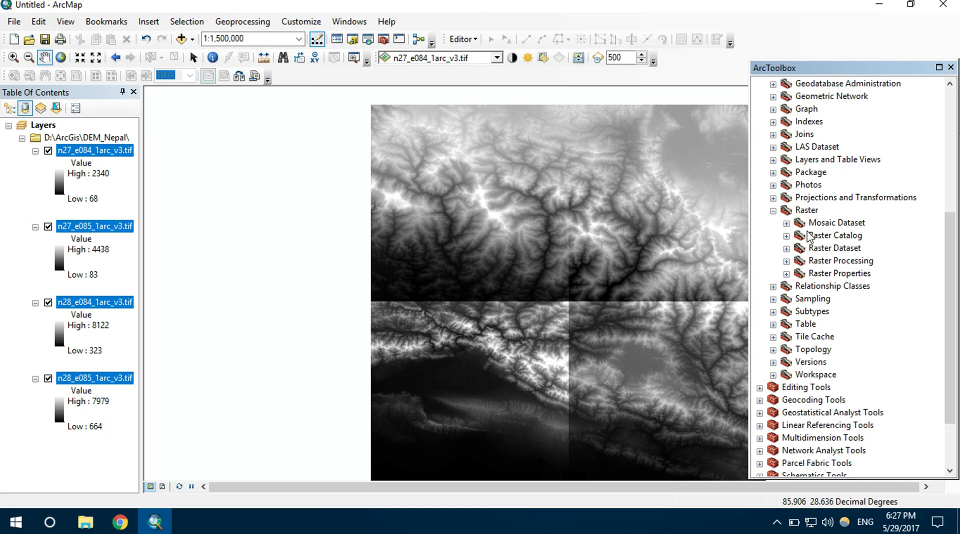
click(786, 249)
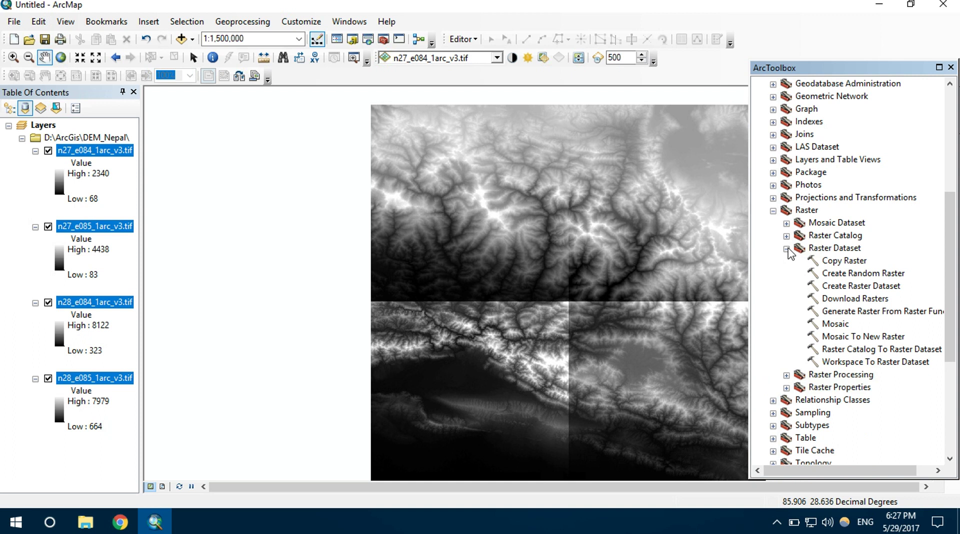
scroll(792, 255, down, 2)
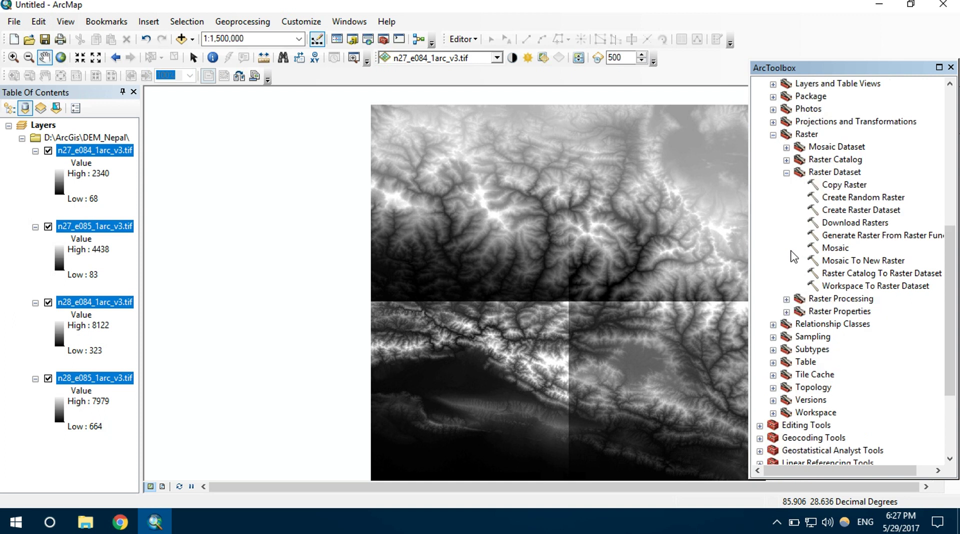
click(866, 261)
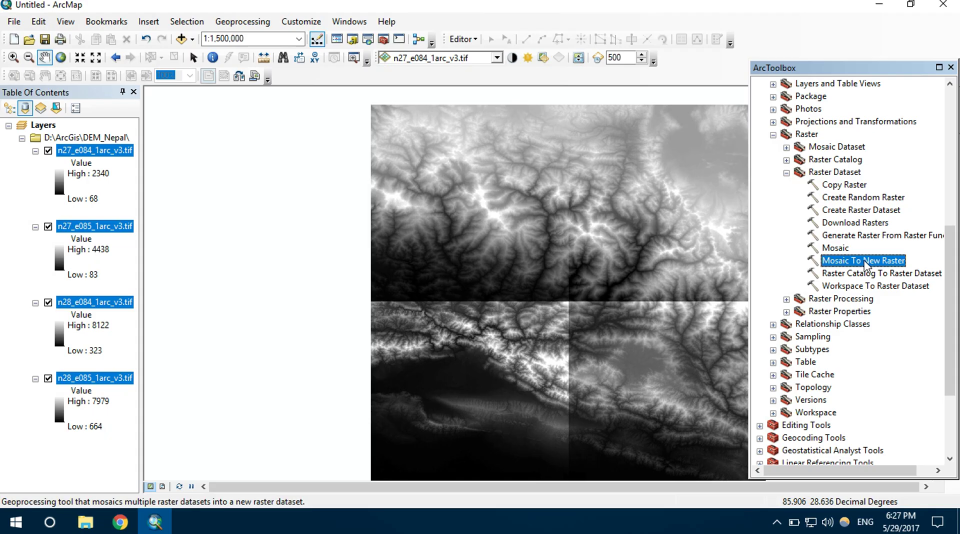
Open Mosaic To New Raster with the four DEM layers as inputs and output location D:\ArcGis\DEM_Nepal
double_click(864, 261)
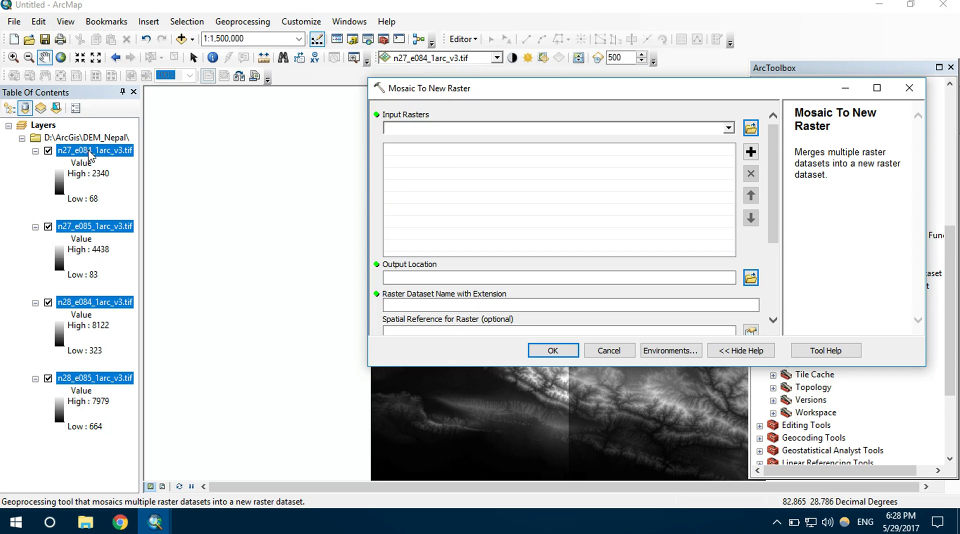
drag(89, 155, 416, 180)
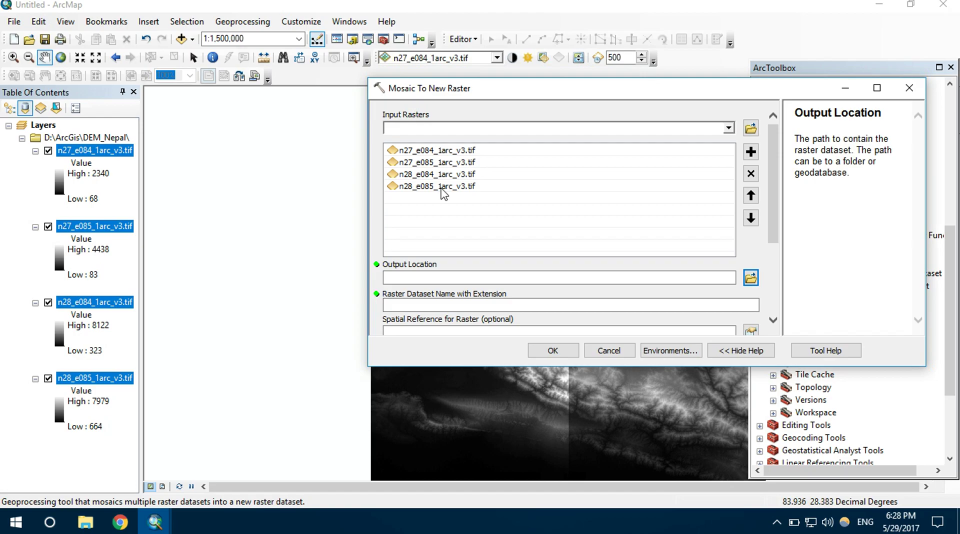
click(411, 280)
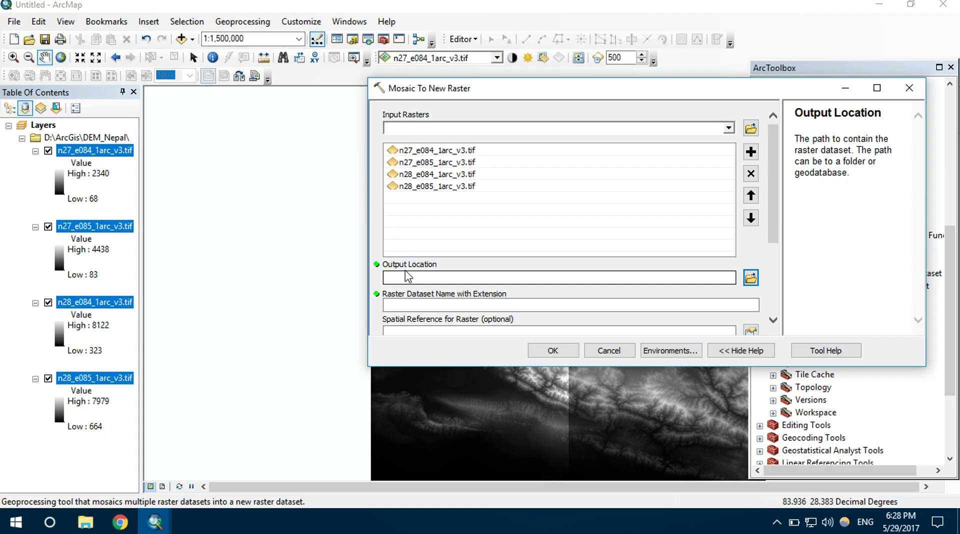
click(749, 278)
click(667, 139)
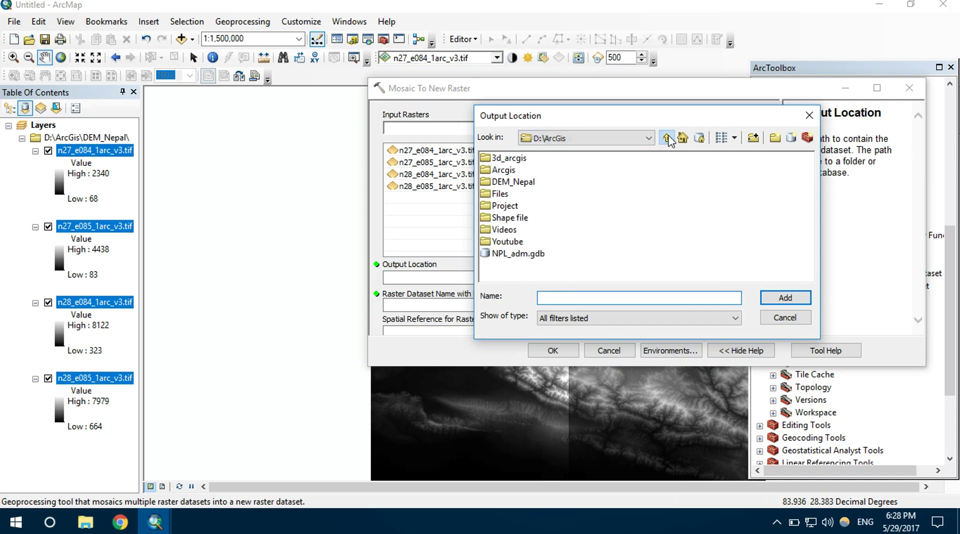
click(515, 184)
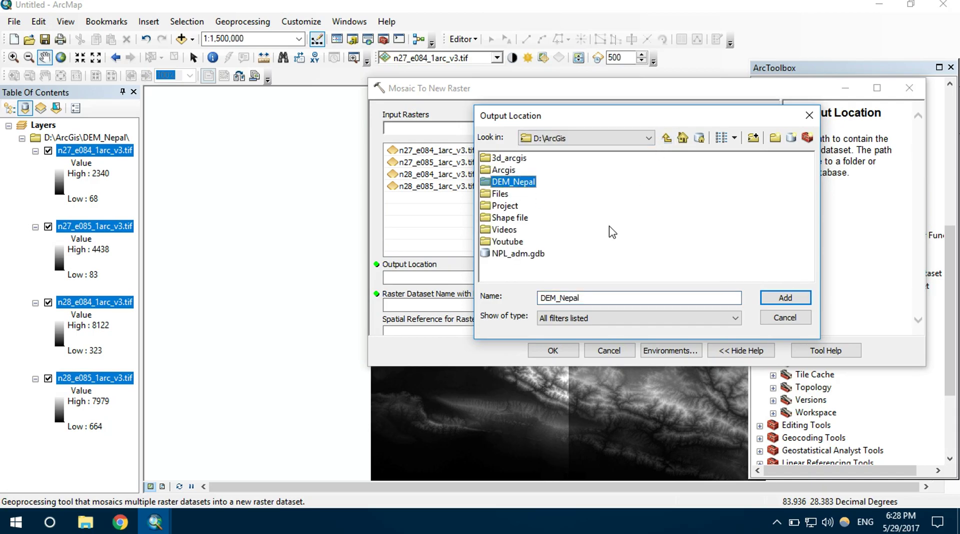
click(786, 296)
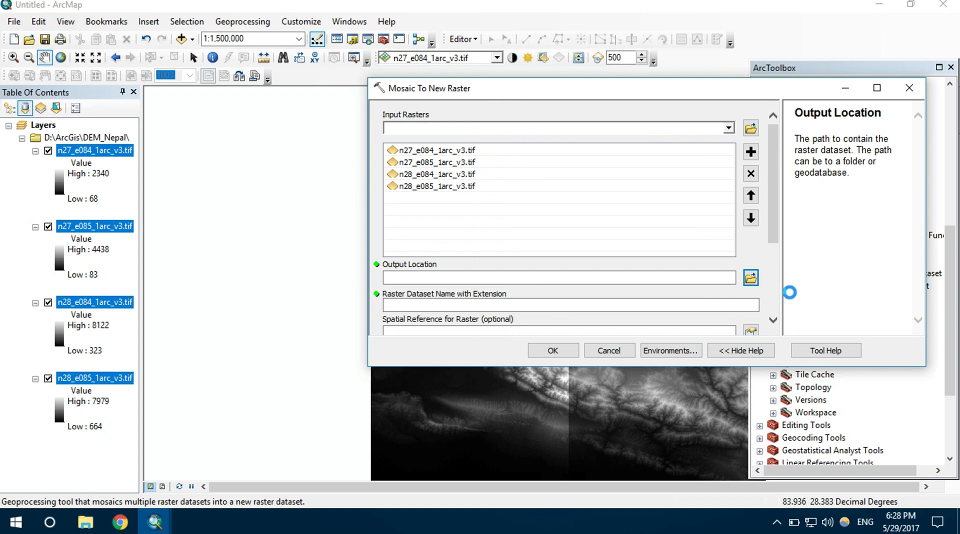
scroll(617, 268, down, 2)
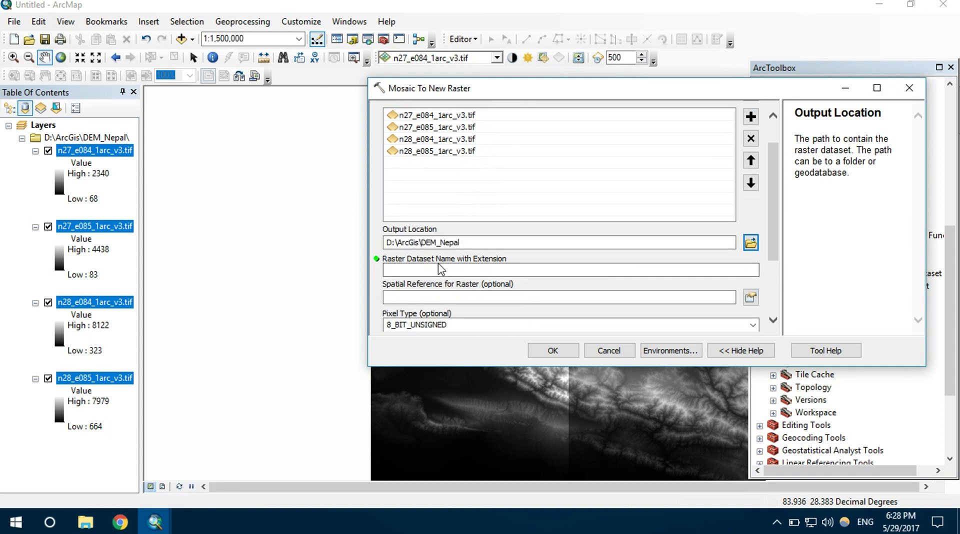
Name the output raster New_Raster.tif, then select the n27_e085 layer in the Table Of Contents
click(476, 268)
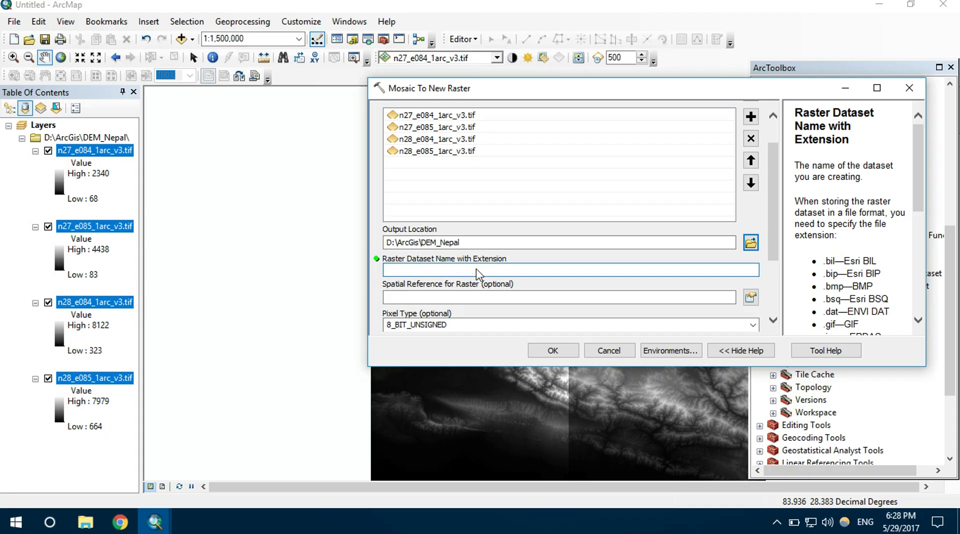
text(New_Raster.ti)
text(f)
key(Tab)
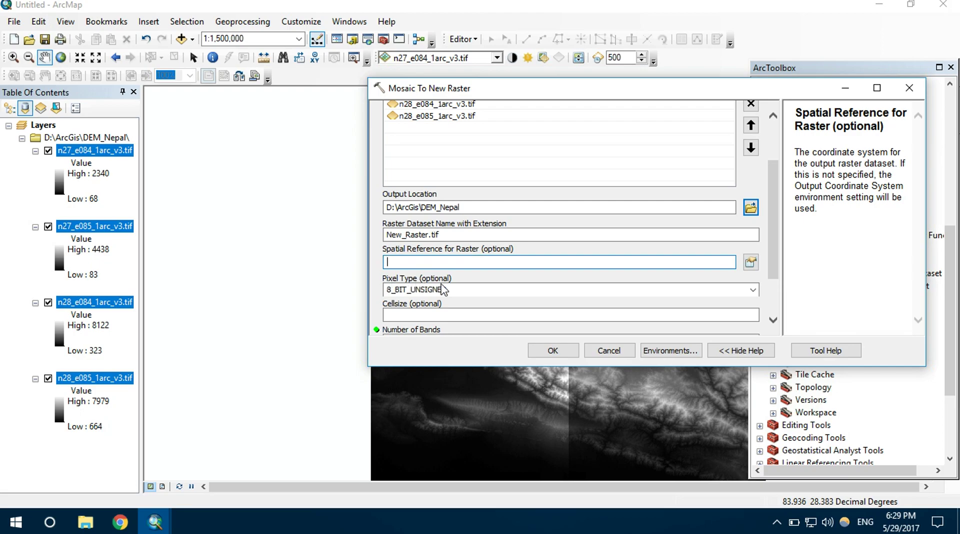
click(124, 235)
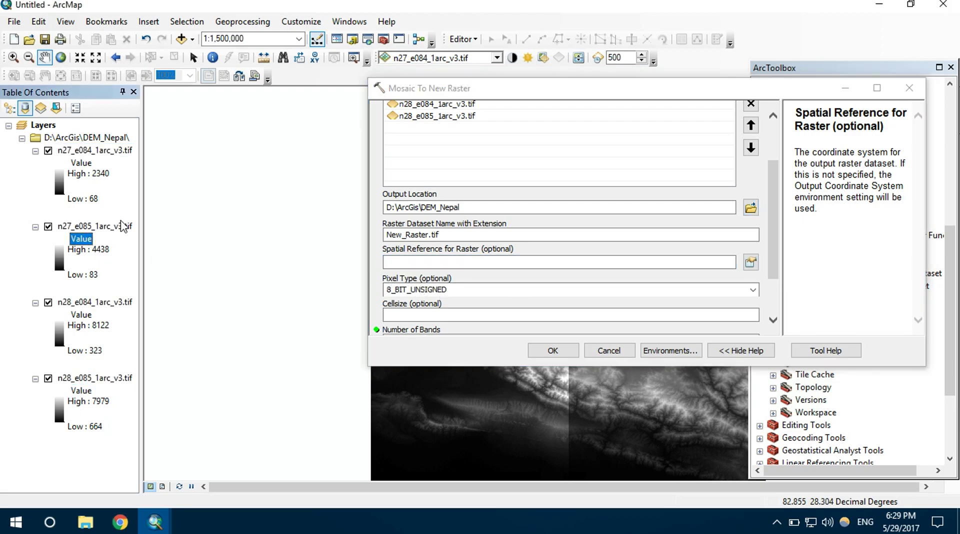
click(123, 228)
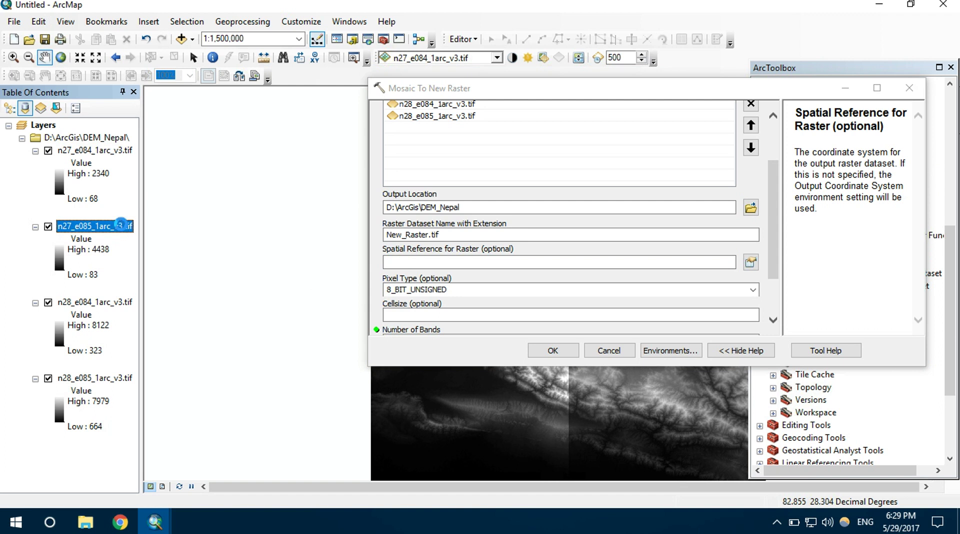
Check the n27_e085 layer's 16-bit pixel depth in its source properties
right_click(120, 225)
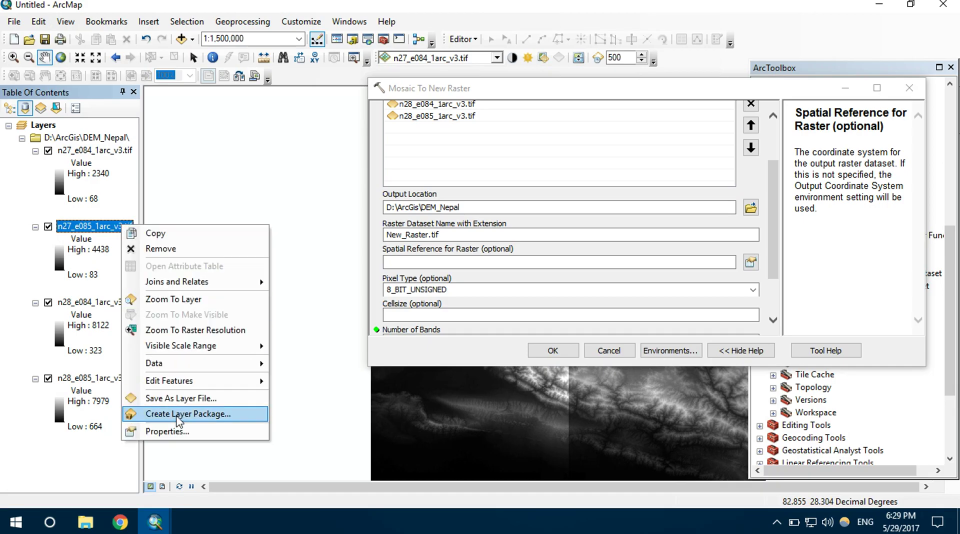
click(177, 432)
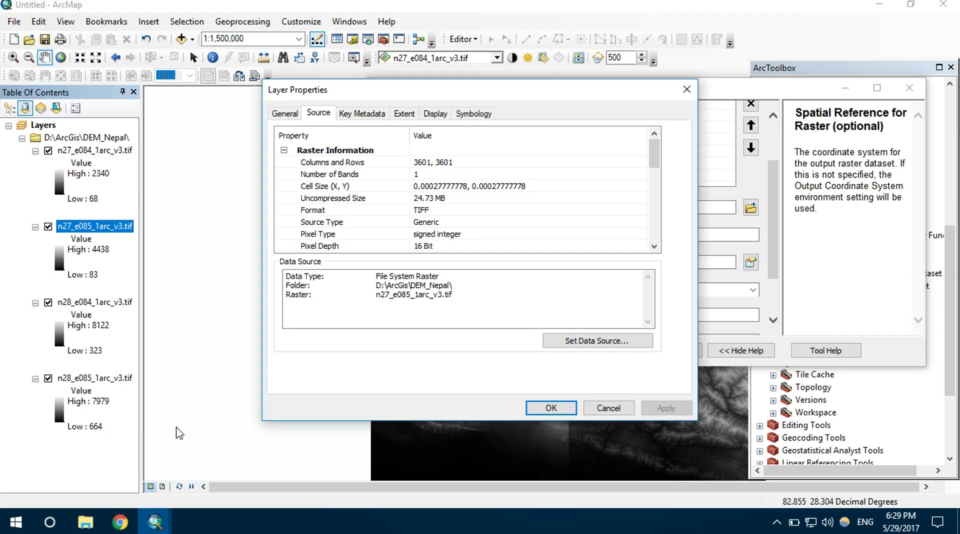
scroll(413, 216, down, 1)
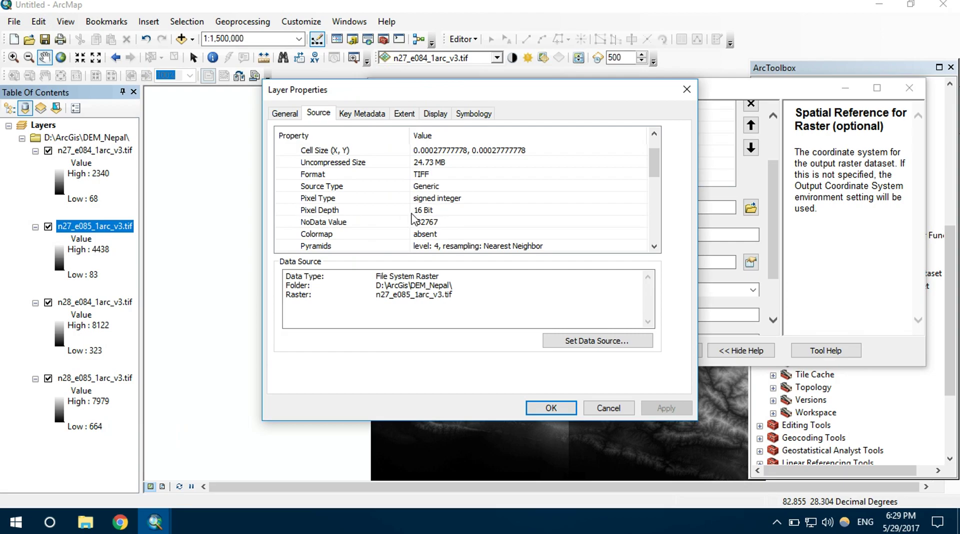
click(685, 90)
Set the mosaic's output pixel type to 16_BIT_UNSIGNED
click(752, 289)
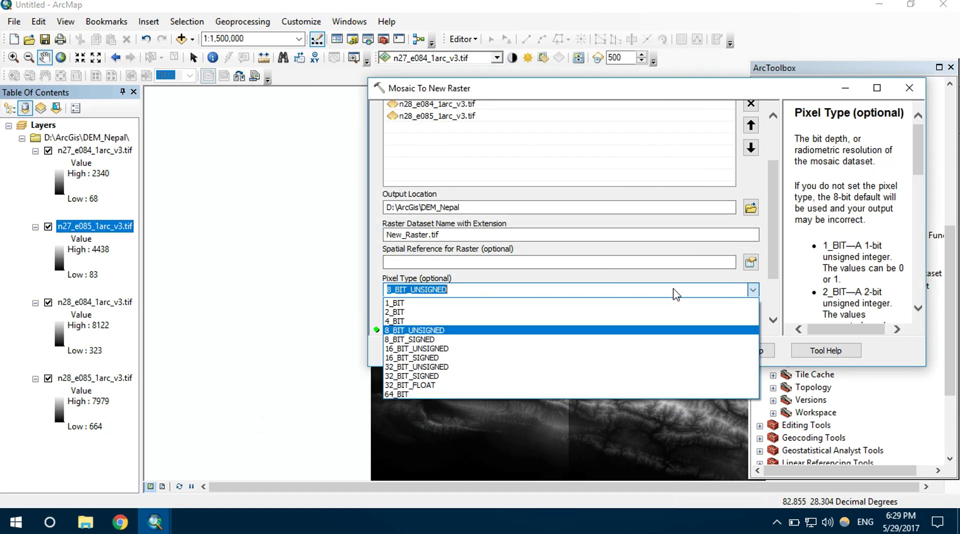
click(470, 358)
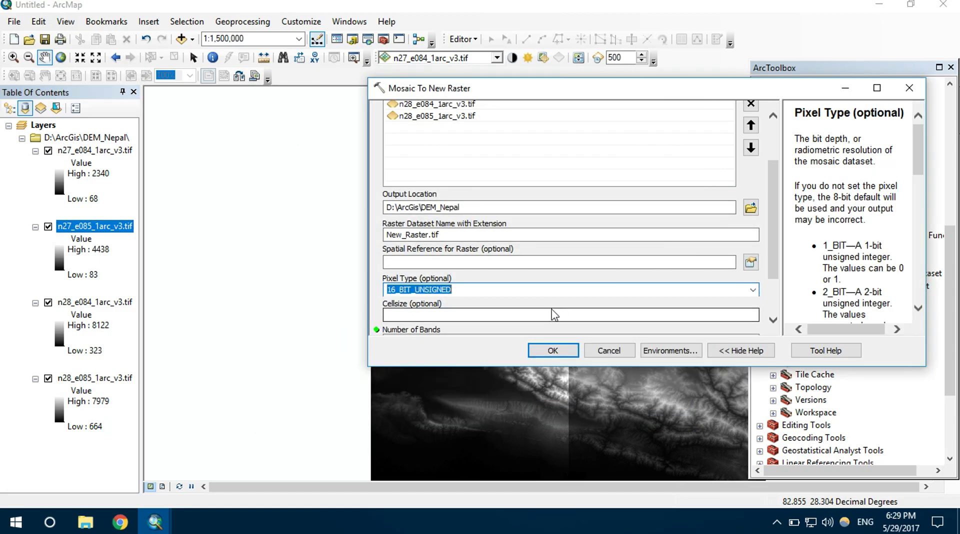
scroll(569, 314, down, 2)
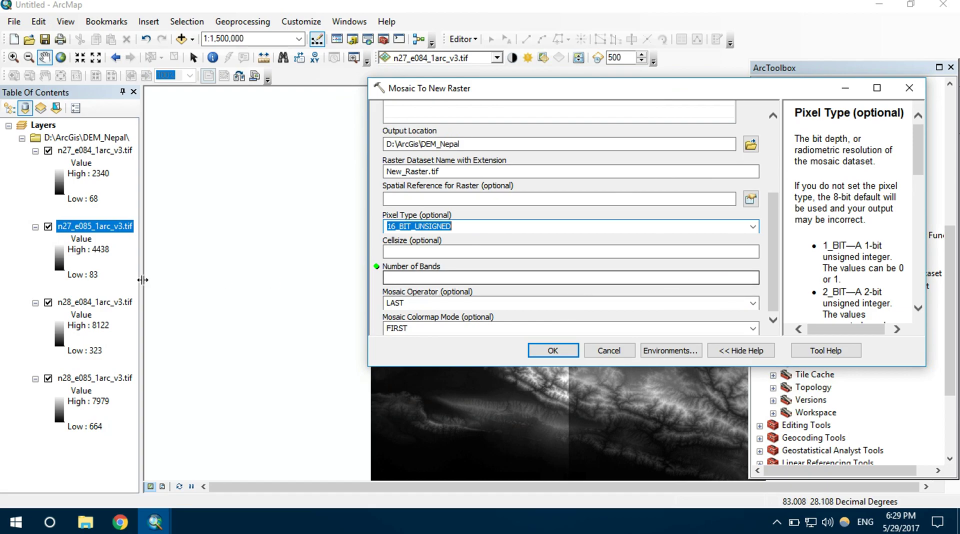
Confirm the tile has one band, set Number of Bands to 1, and run the mosaic
right_click(115, 230)
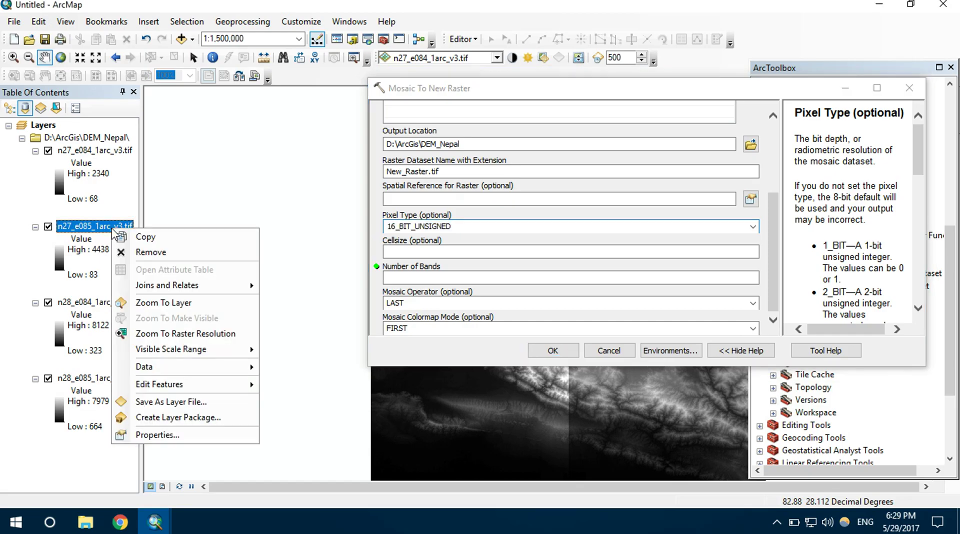
click(168, 441)
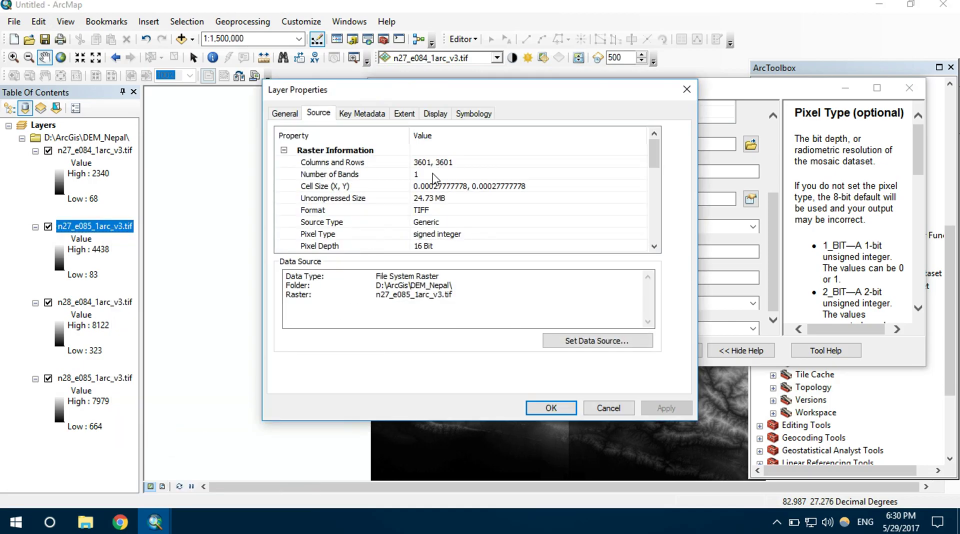
click(684, 88)
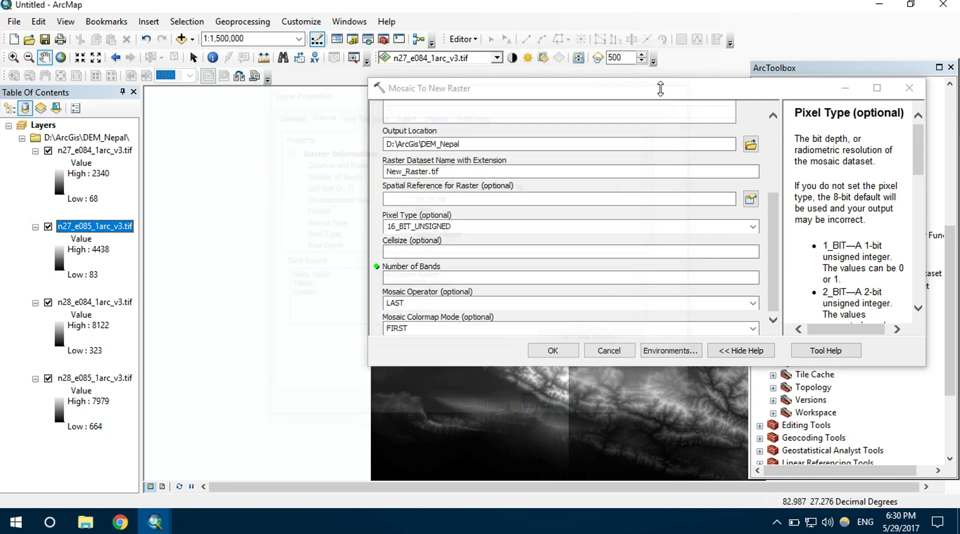
click(495, 283)
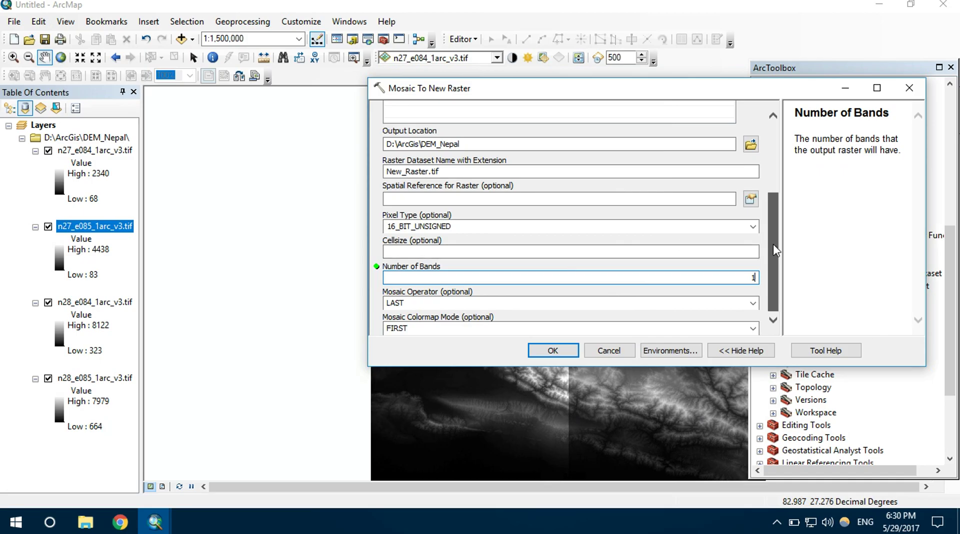
click(554, 350)
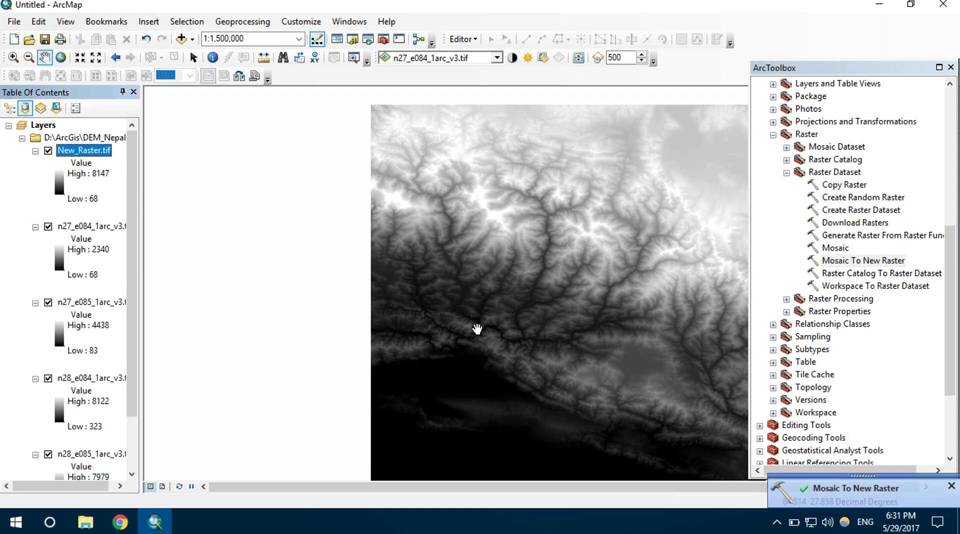
Zoom in and out on the merged New_Raster.tif layer to inspect it
scroll(520, 318, up, 1)
scroll(520, 319, down, 1)
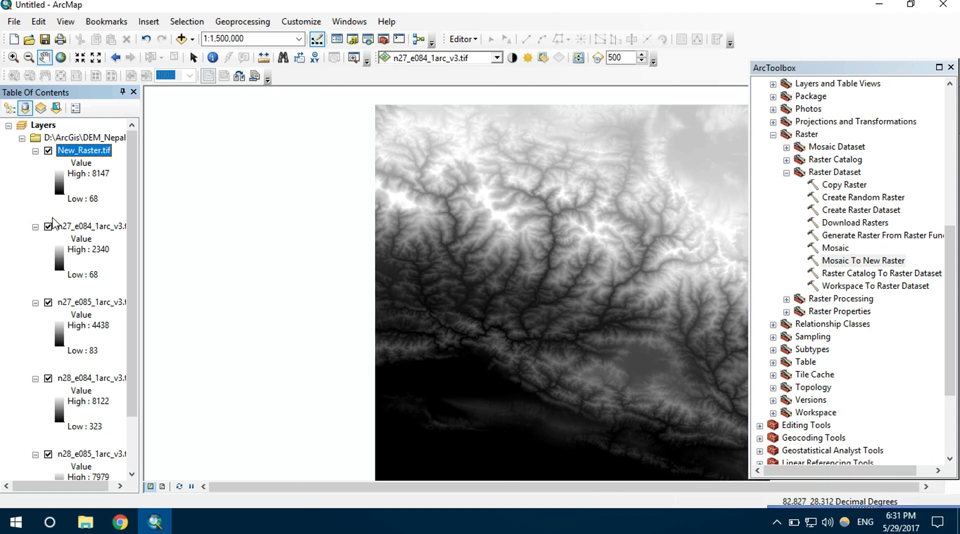
Turn off the source tile layers so only New_Raster.tif displays, then zoom around it
click(48, 151)
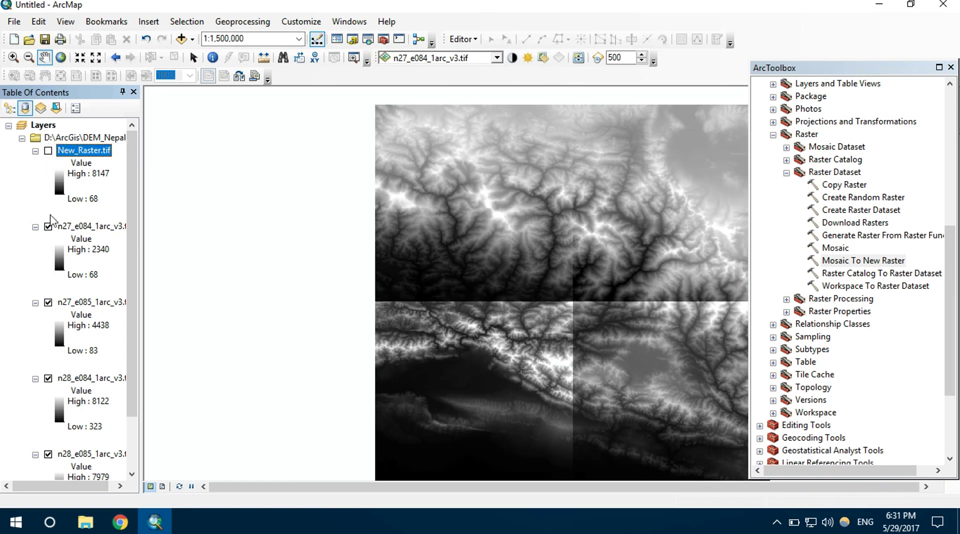
click(48, 303)
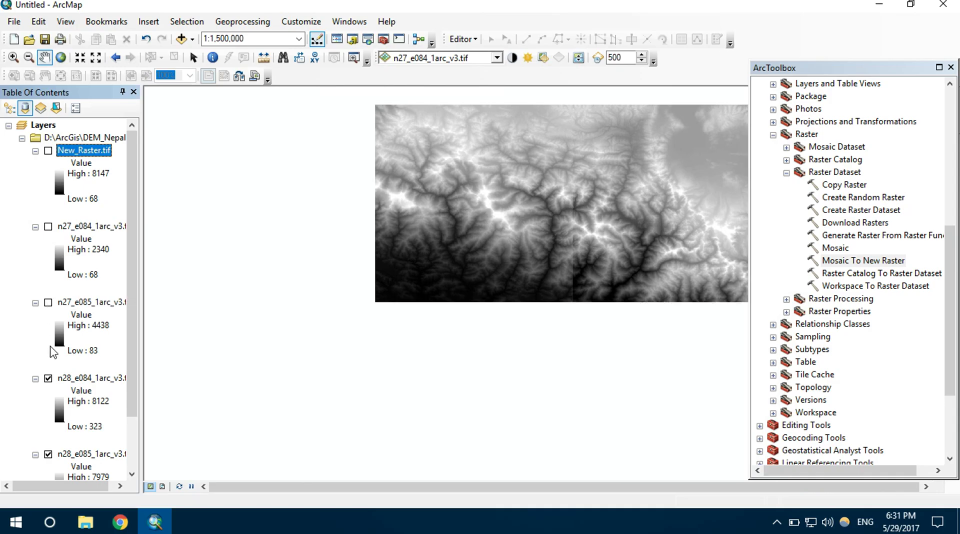
click(48, 379)
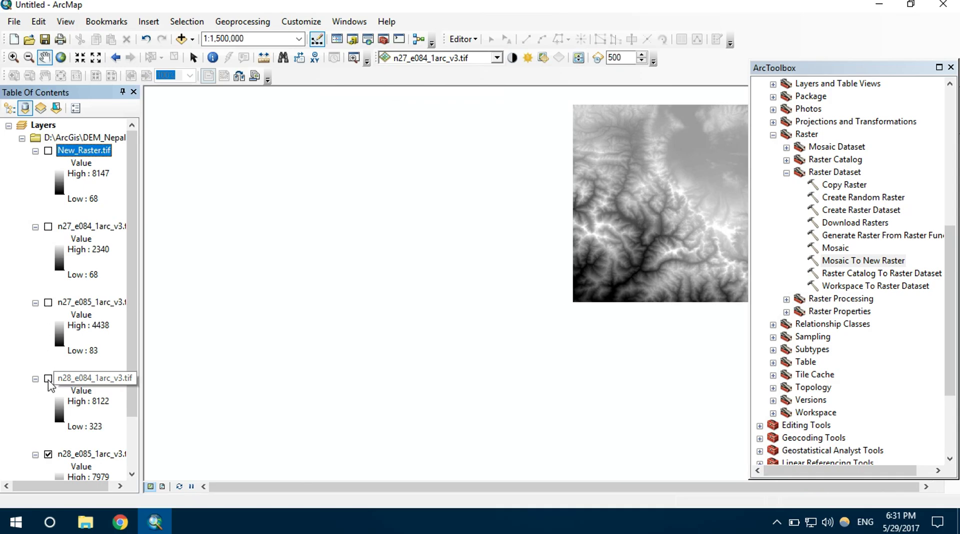
click(48, 454)
click(48, 150)
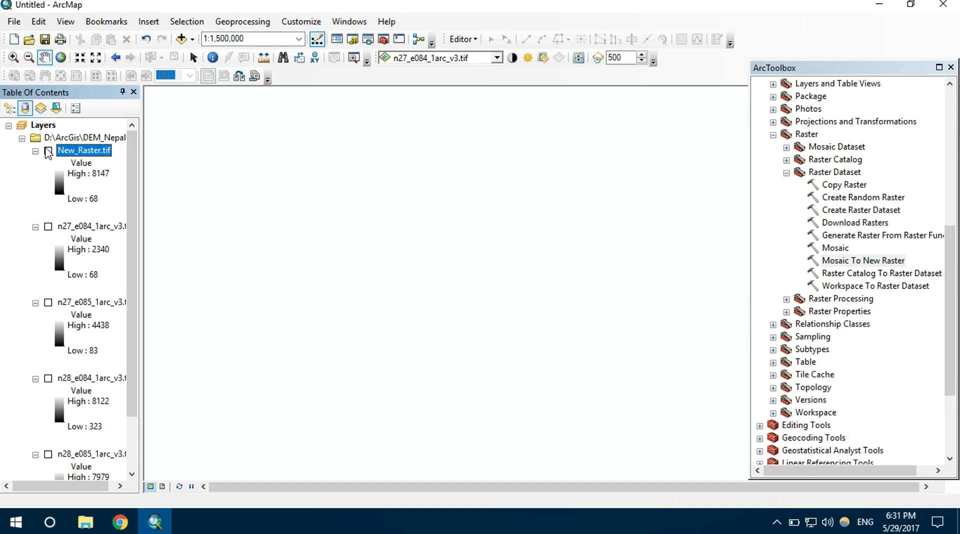
scroll(602, 228, up, 2)
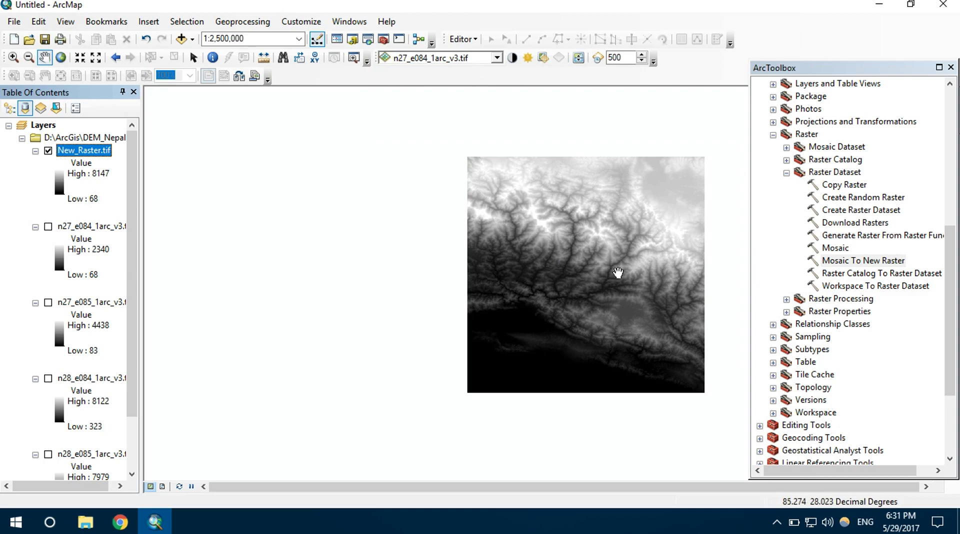
scroll(618, 273, down, 1)
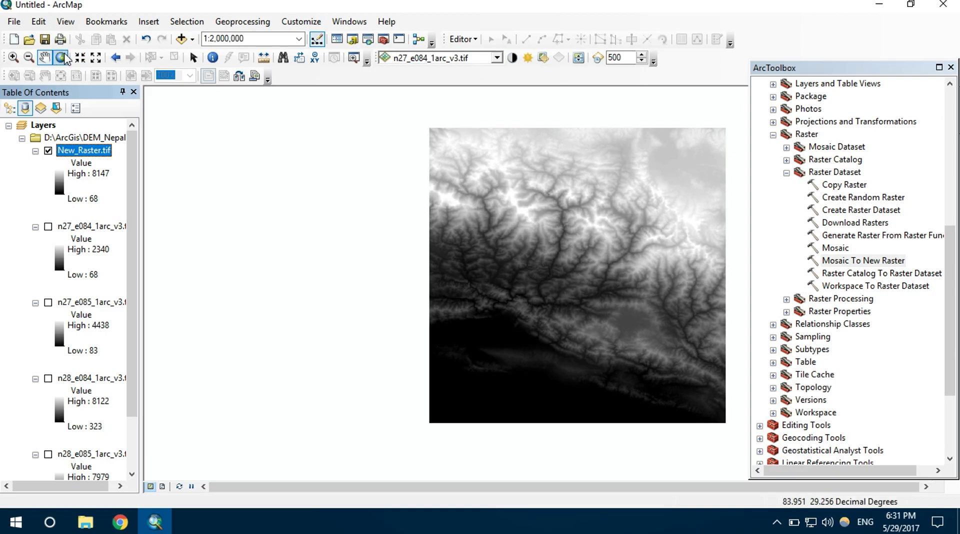
scroll(536, 268, down, 1)
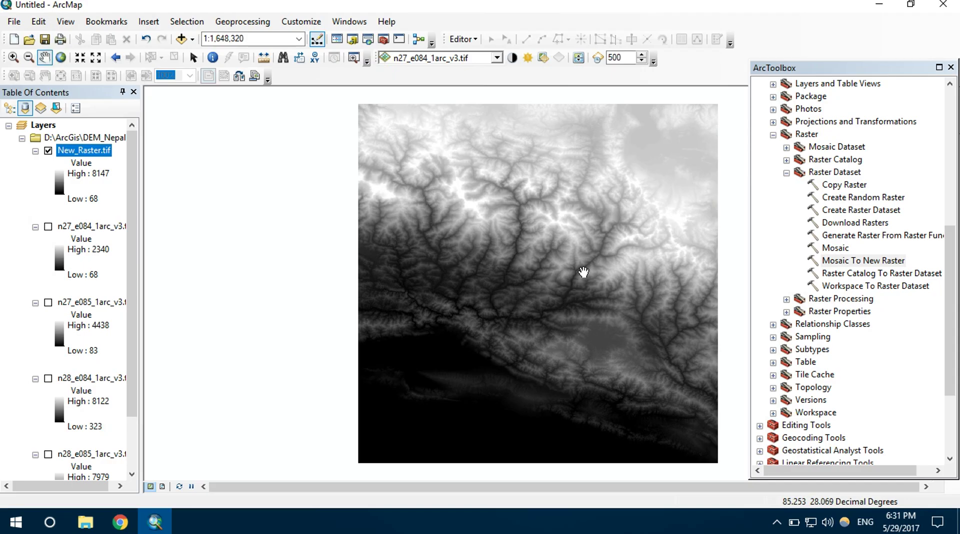